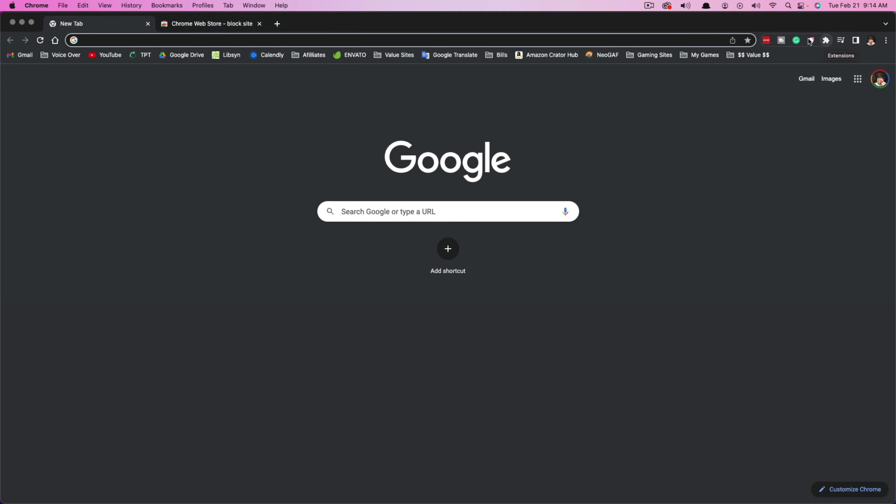
- Check Chrome's installed extensions in Settings, then go back to the 'block site' store results
click(886, 40)
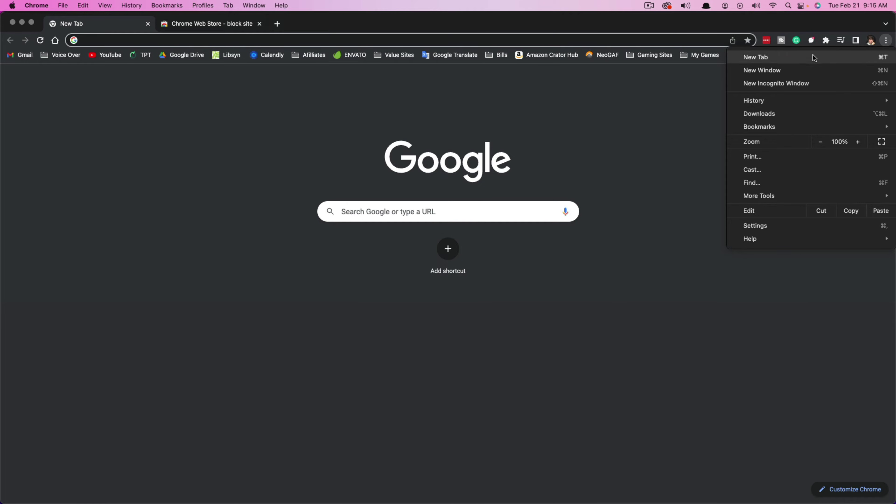
click(762, 226)
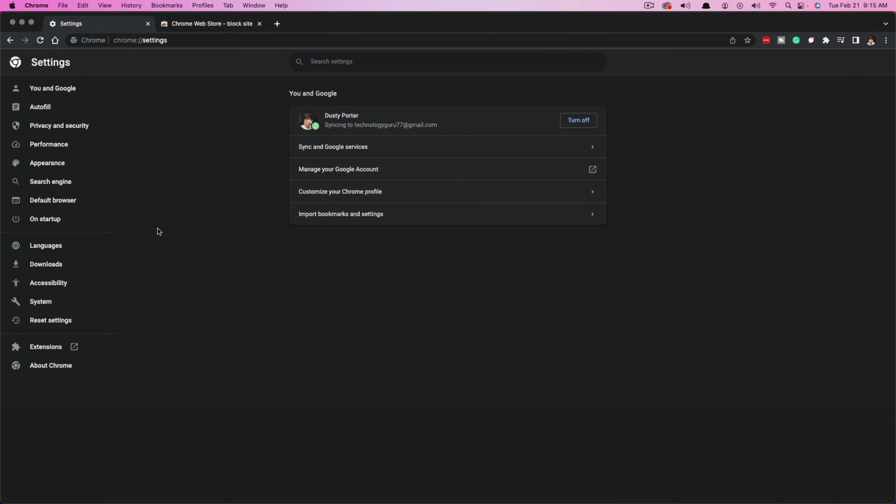
click(43, 346)
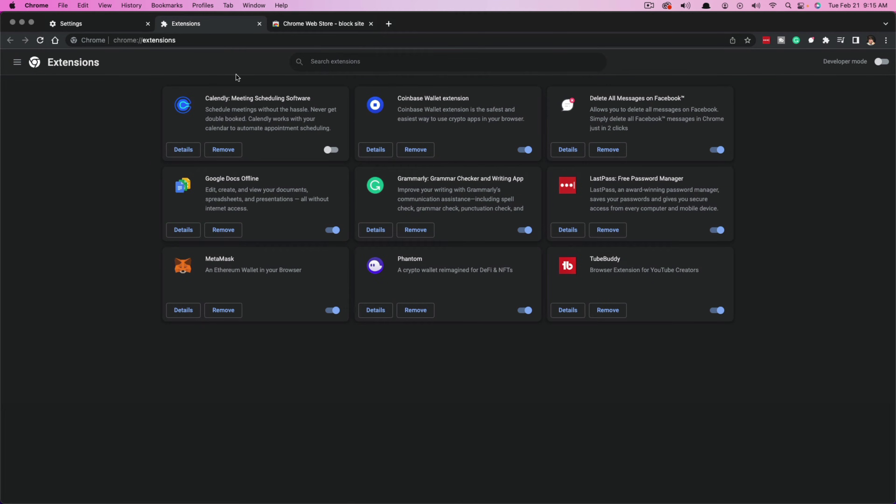
click(322, 25)
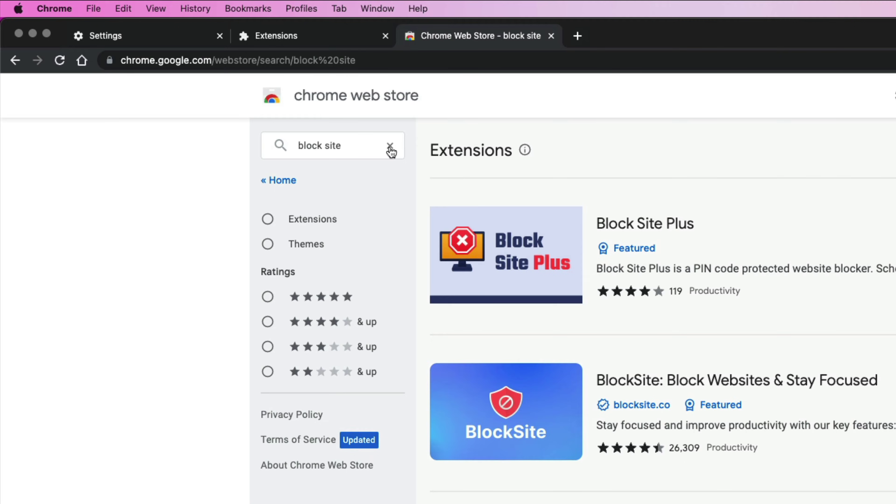
- Search the Chrome Web Store for 'Block Site' and scroll to the BlockSite result
click(390, 148)
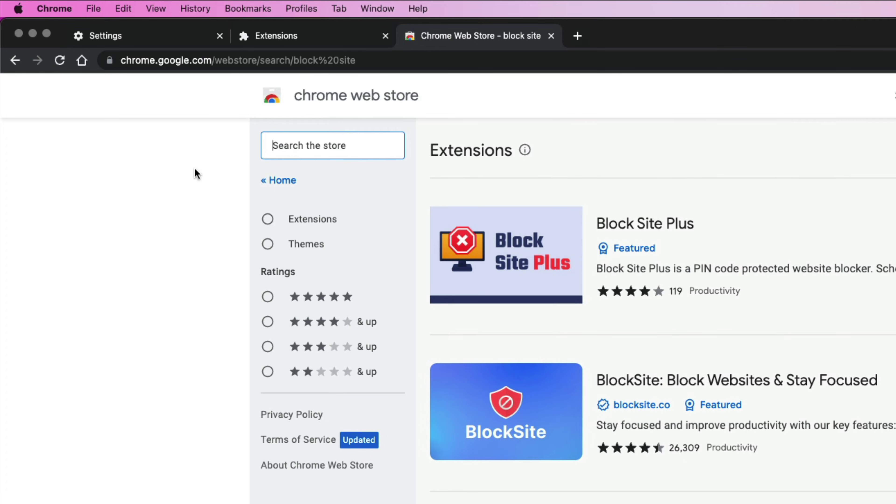
text(Bl)
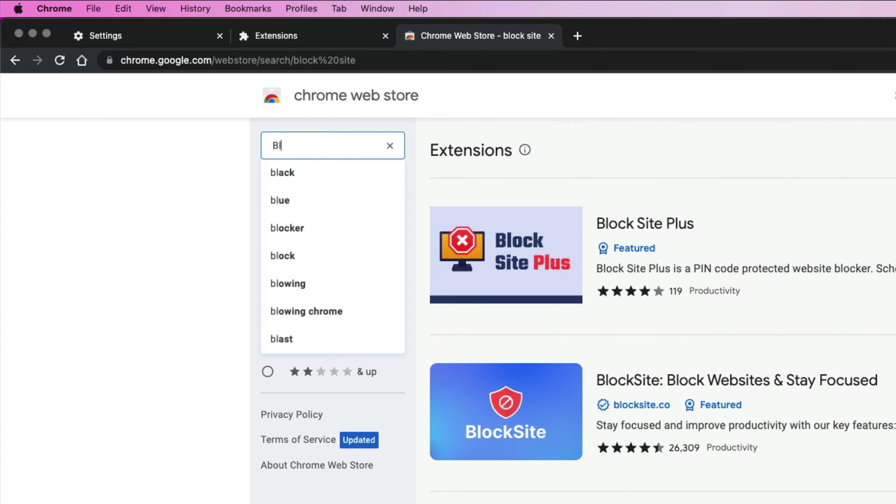
text(ock Site)
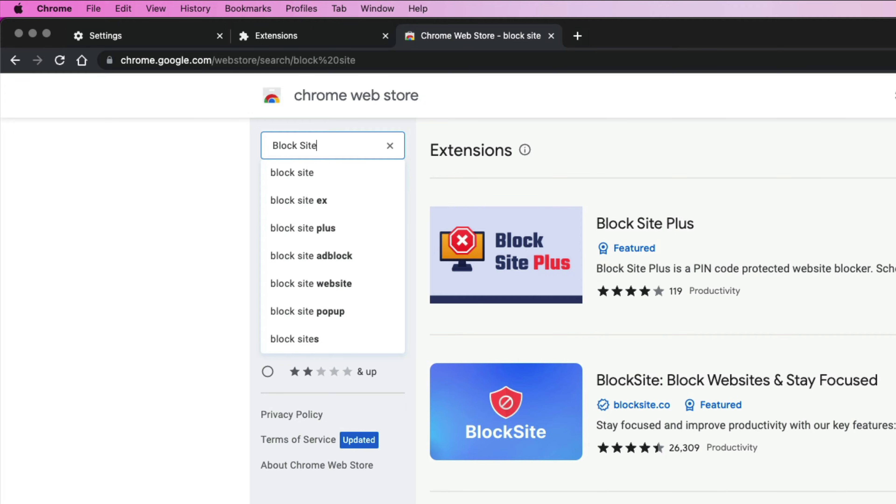
click(295, 179)
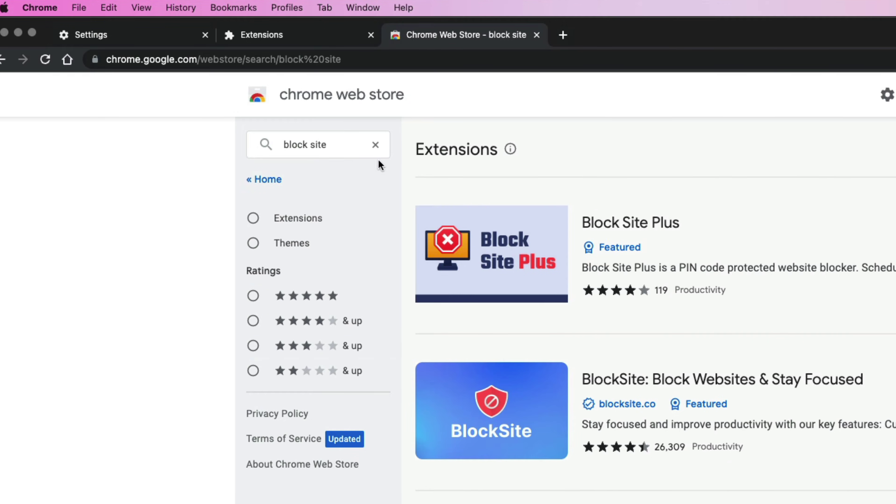
scroll(52, 286, down, 2)
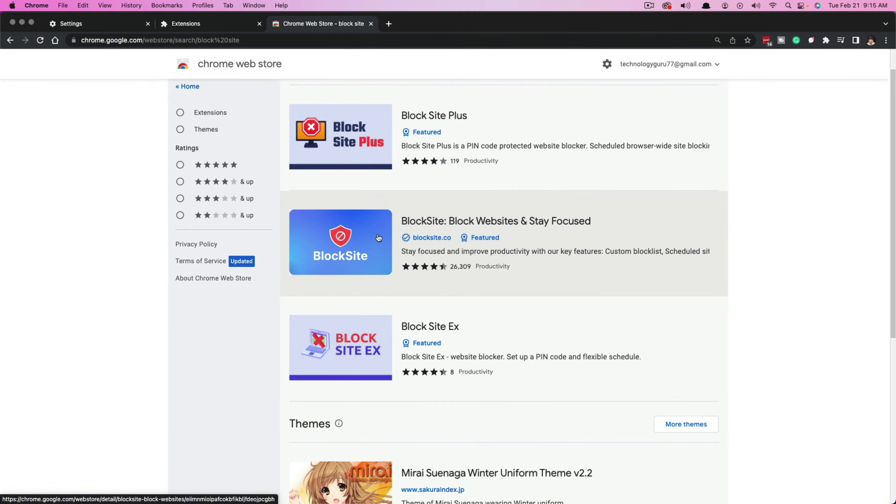
- Add BlockSite: Block Websites & Stay Focused to Chrome, approving its permissions
click(331, 337)
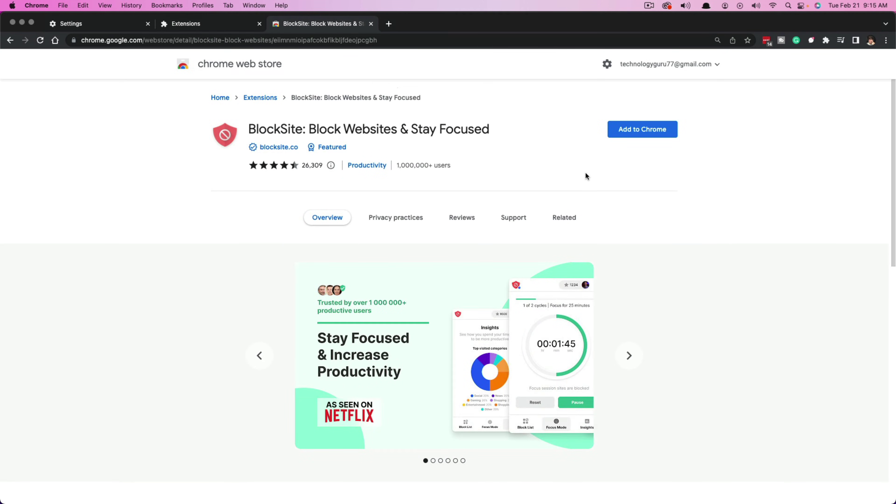
click(620, 133)
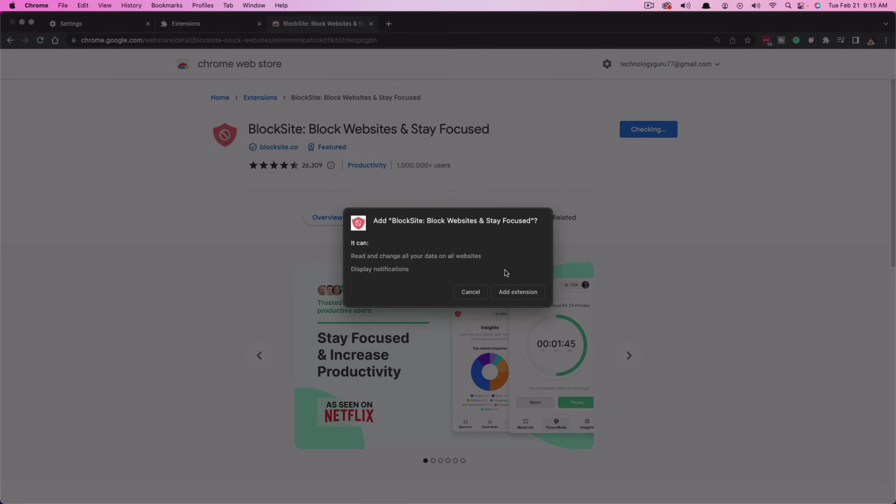
click(515, 291)
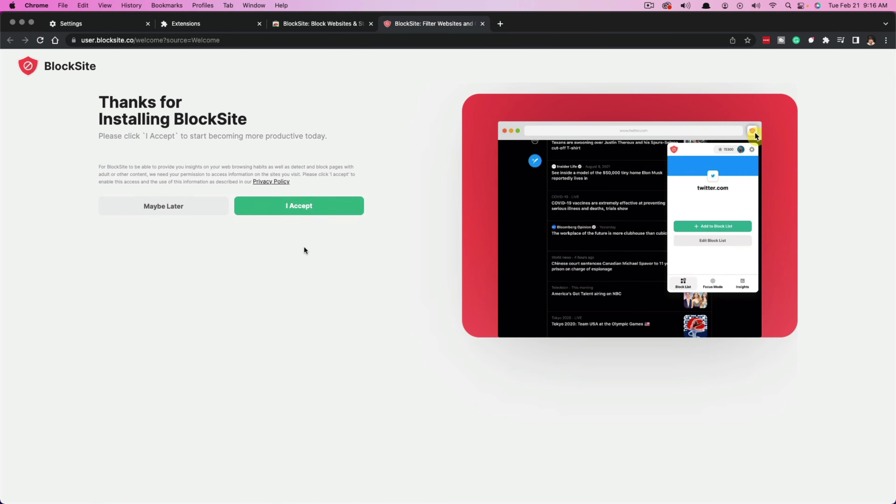
- Accept BlockSite's data terms, skip the personalized plan, and dismiss the pin and tour tips
click(305, 207)
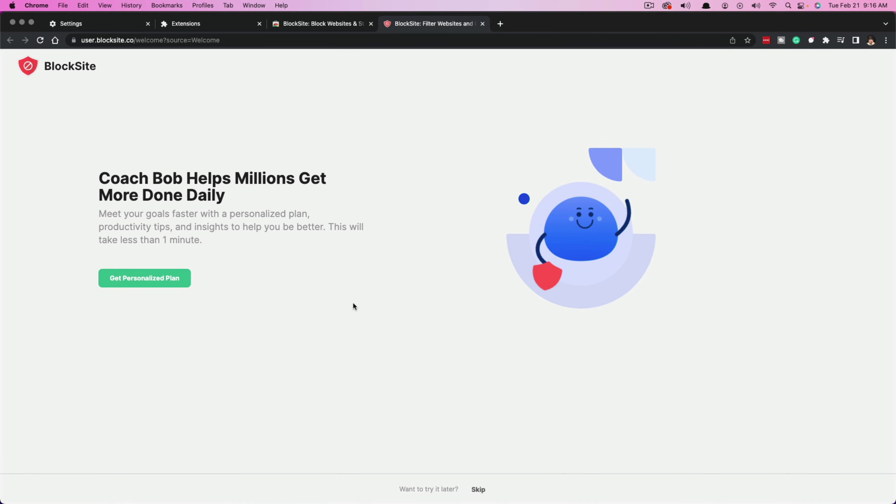
click(479, 489)
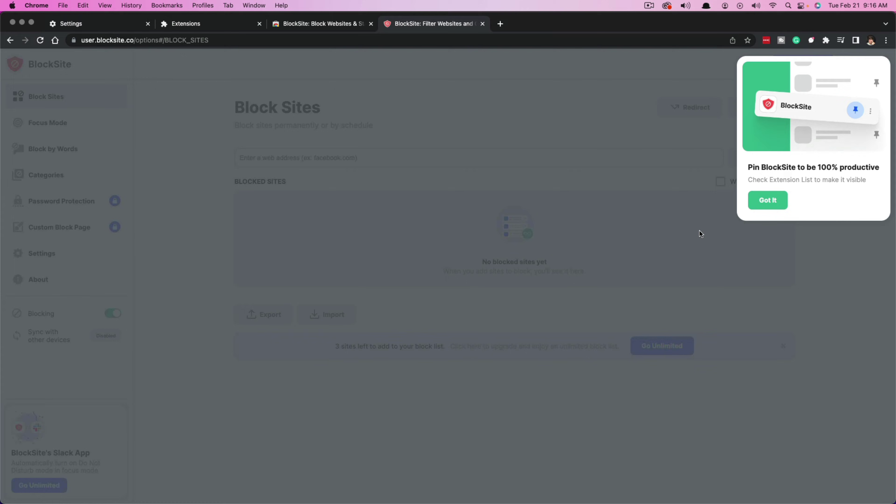
click(780, 202)
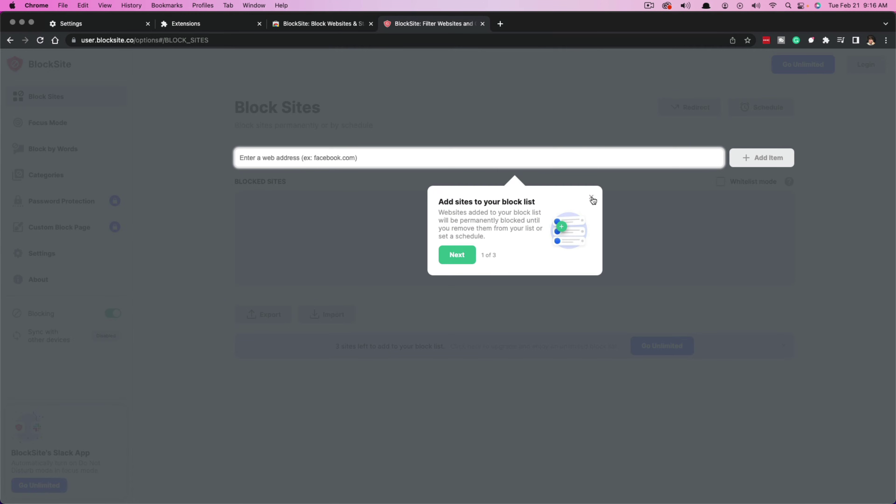
click(592, 201)
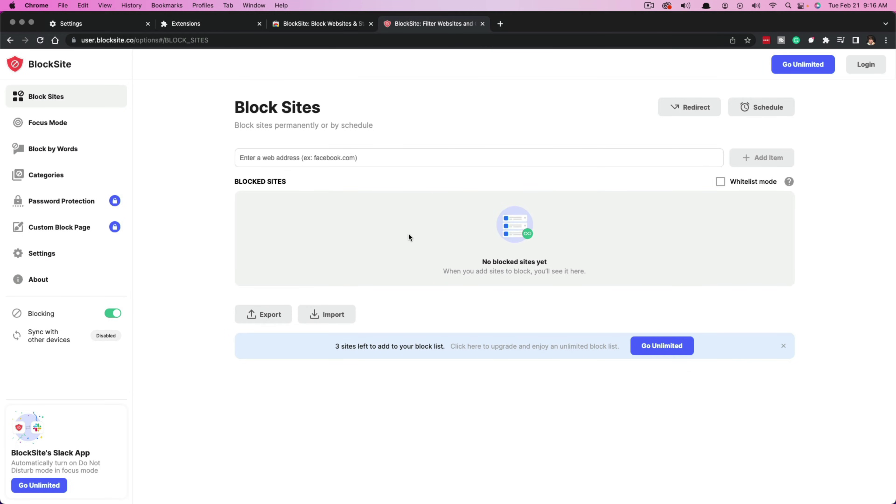
click(266, 156)
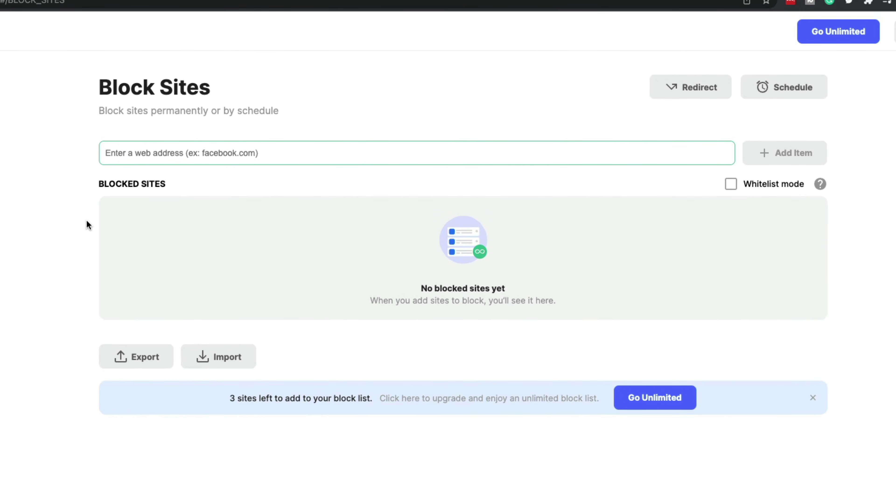
text(www.)
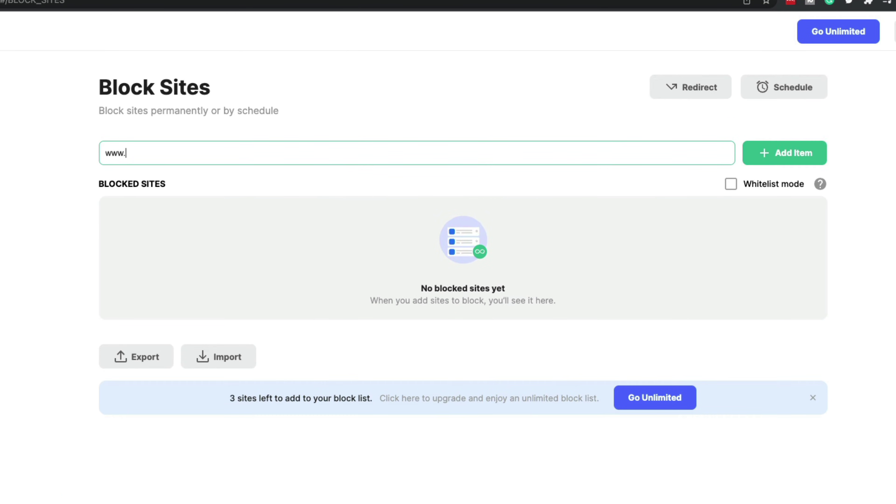
text(yahoo.com)
click(798, 155)
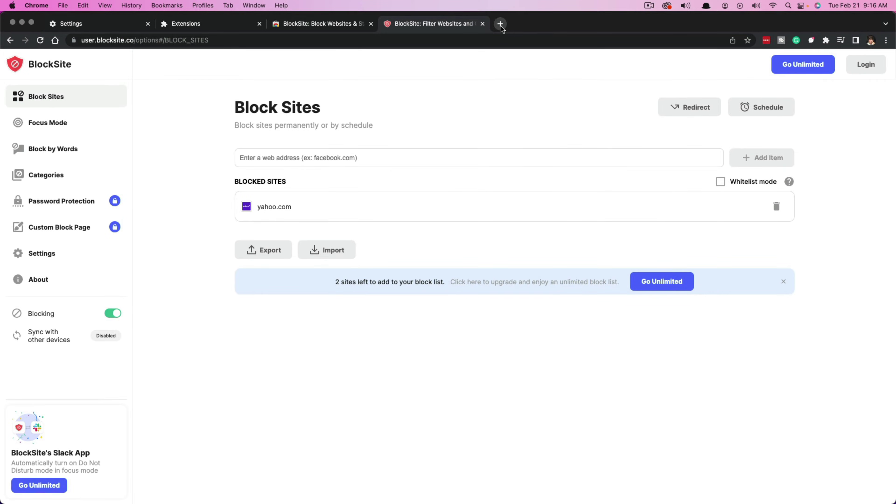
click(500, 24)
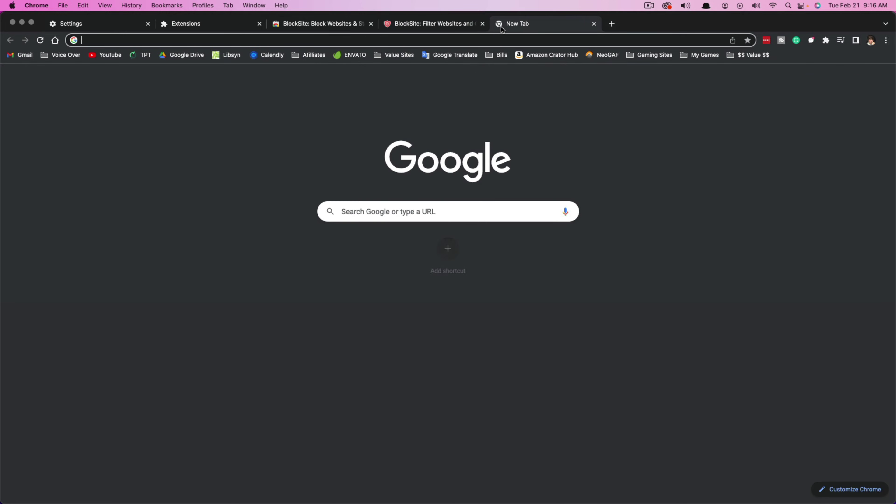
text(www.yahoo.com)
key(Return)
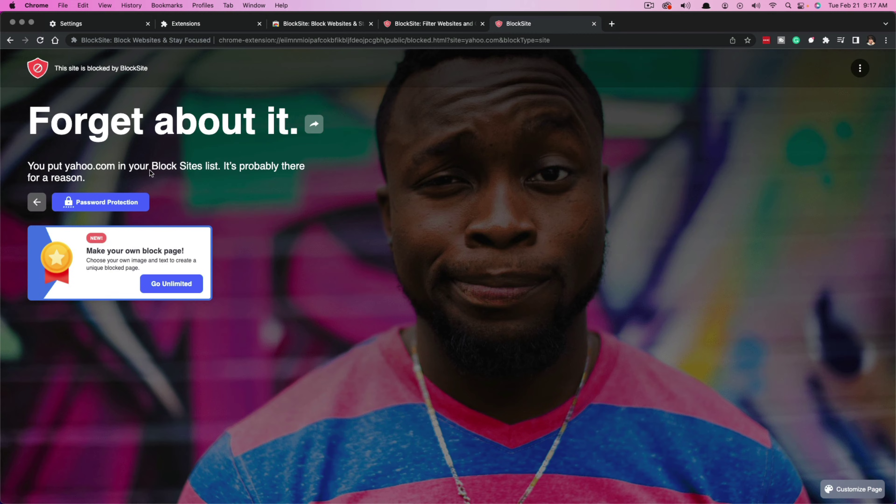
click(433, 28)
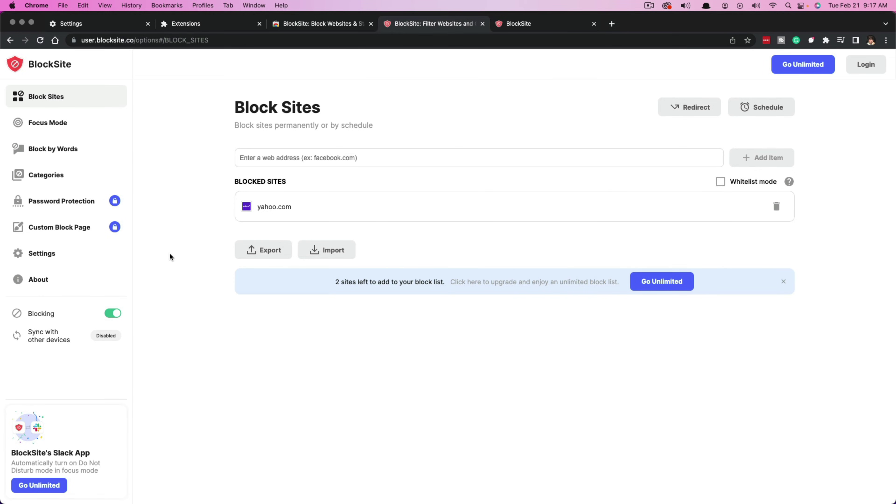
- Go to Block by Words, close the keywords tip, and select the word entry field
click(70, 152)
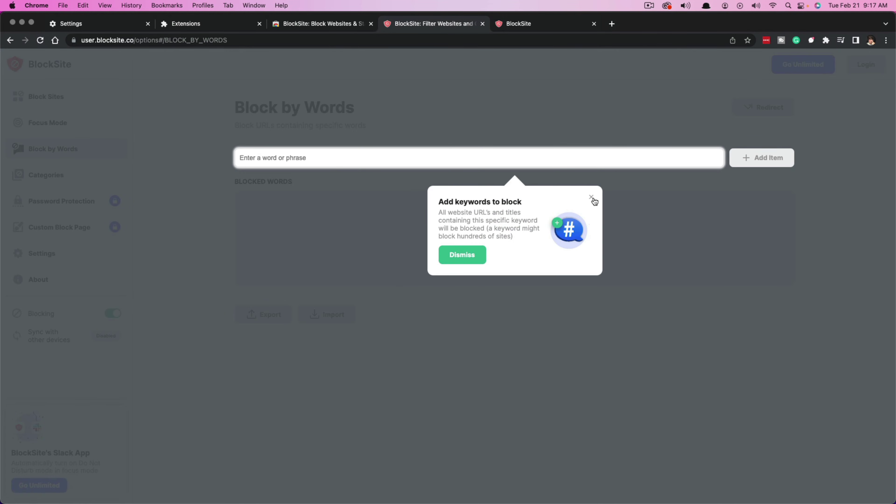
click(592, 199)
click(260, 157)
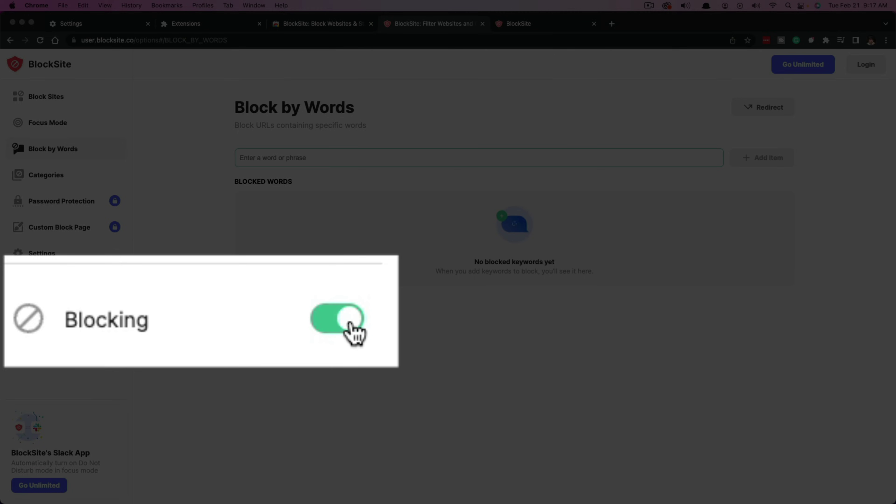
- Turn blocking off and on again, declining password protection, then show the Block Sites list
click(113, 286)
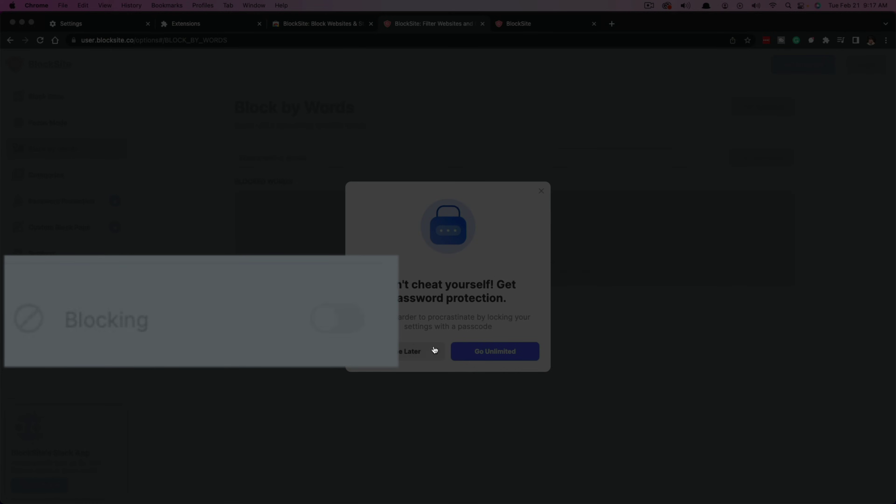
click(427, 355)
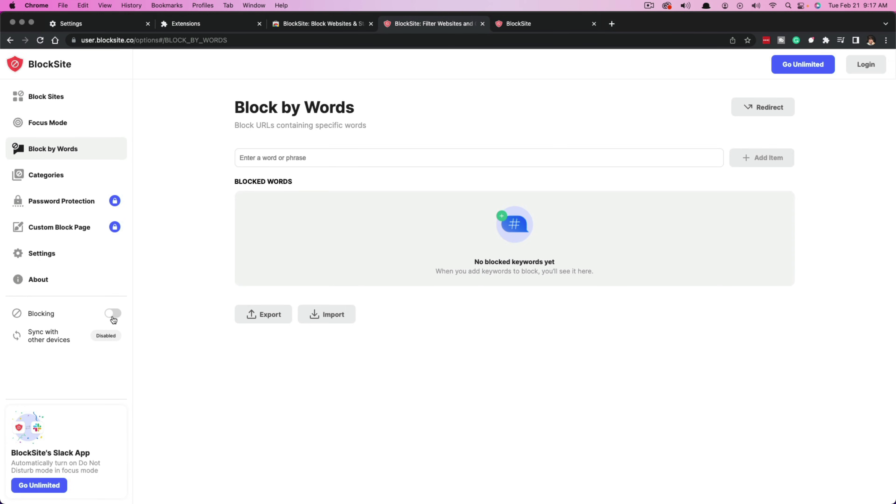
click(112, 318)
click(37, 96)
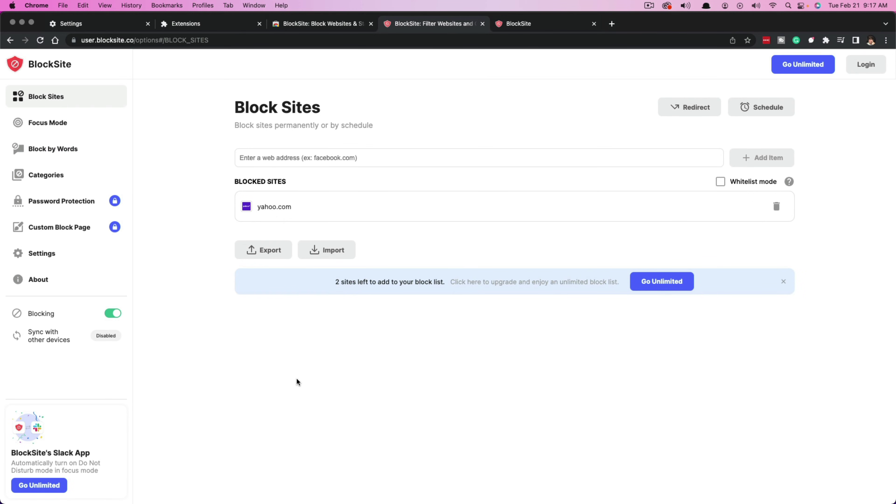